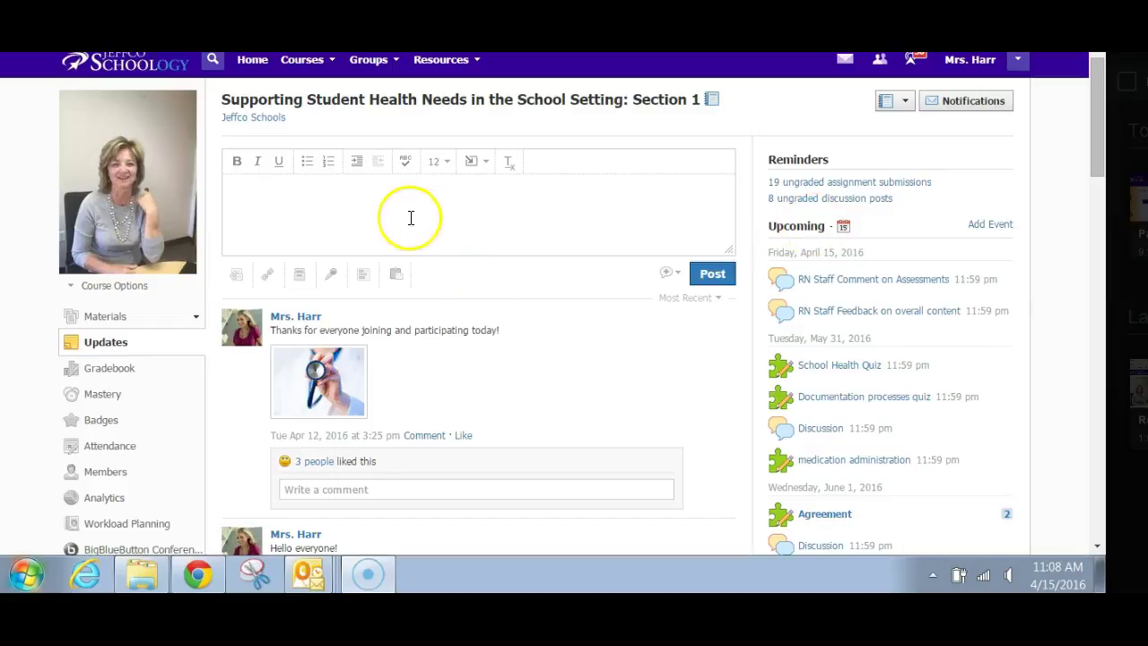
Step: Look through the lists of joined groups and courses, including the RN section courses further down
click(357, 61)
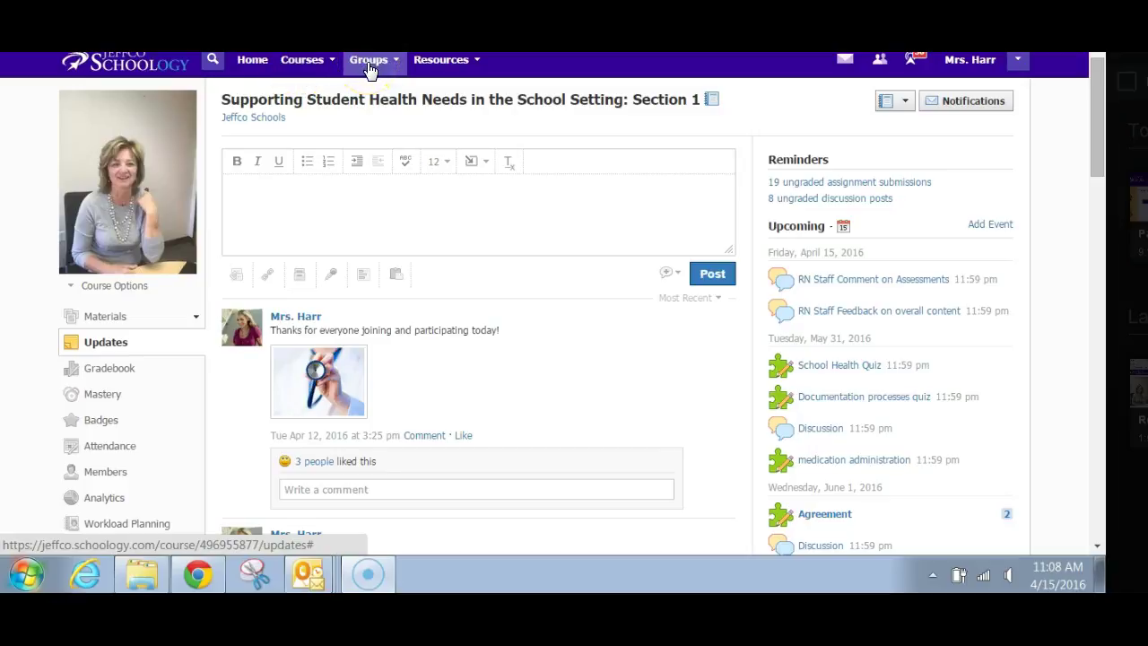
click(368, 65)
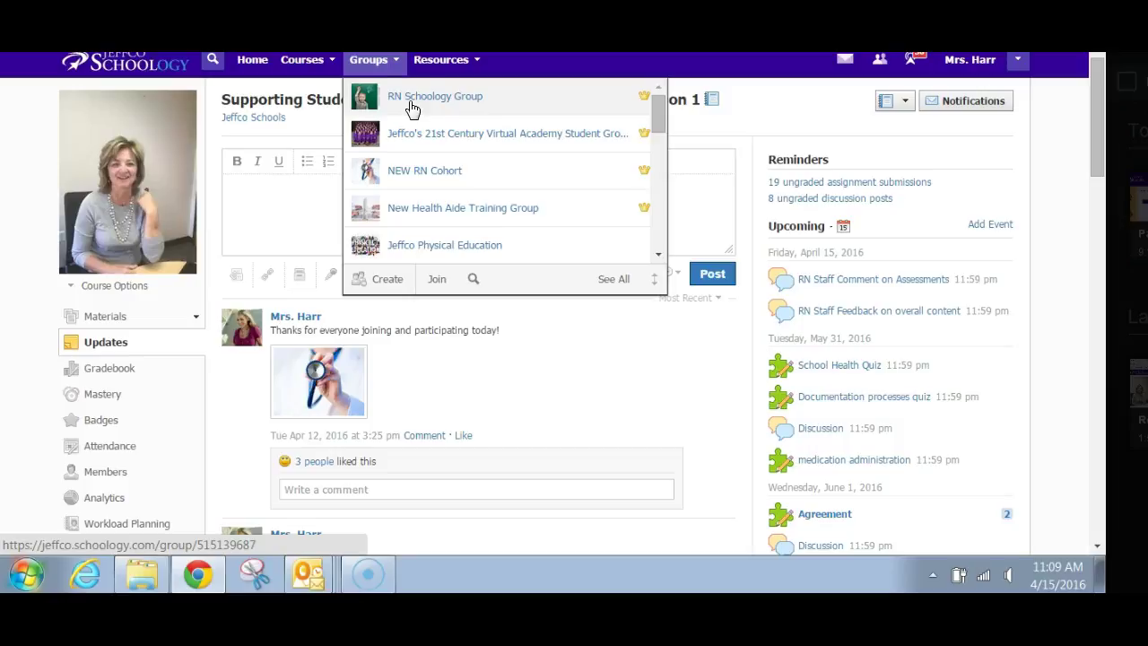
click(301, 61)
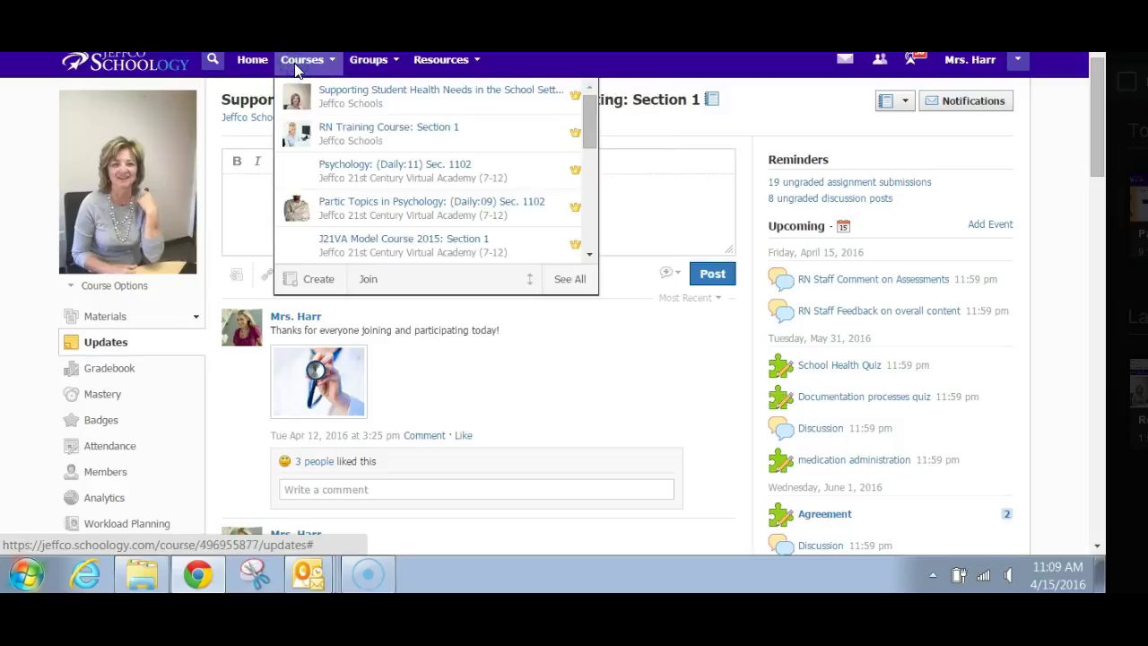
drag(592, 126, 583, 210)
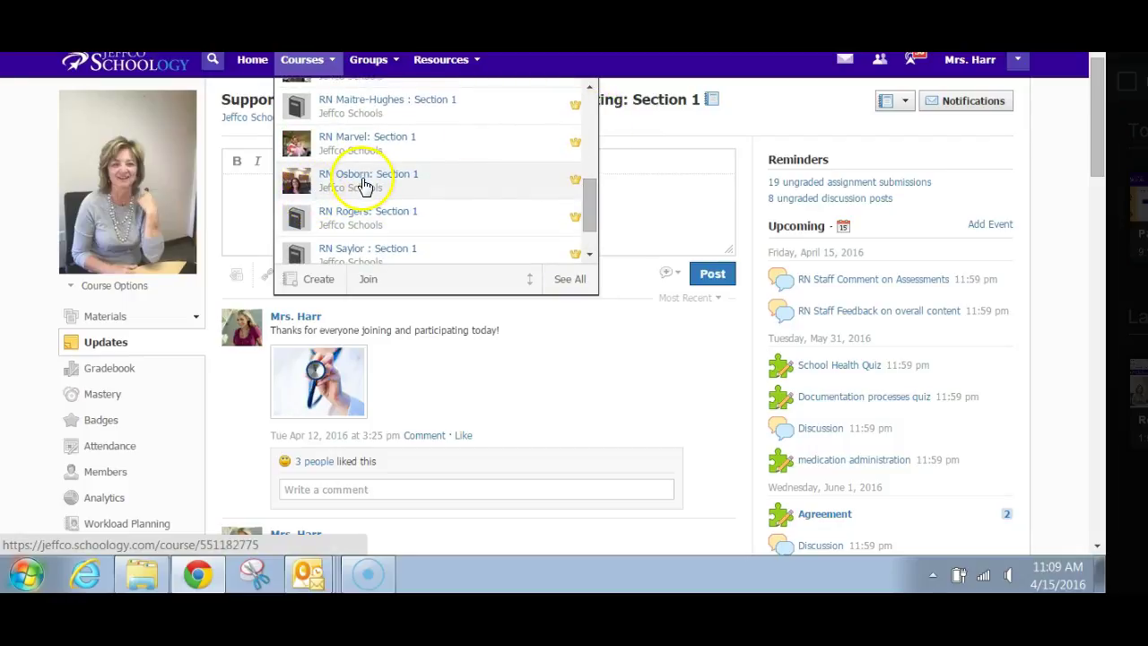
click(628, 118)
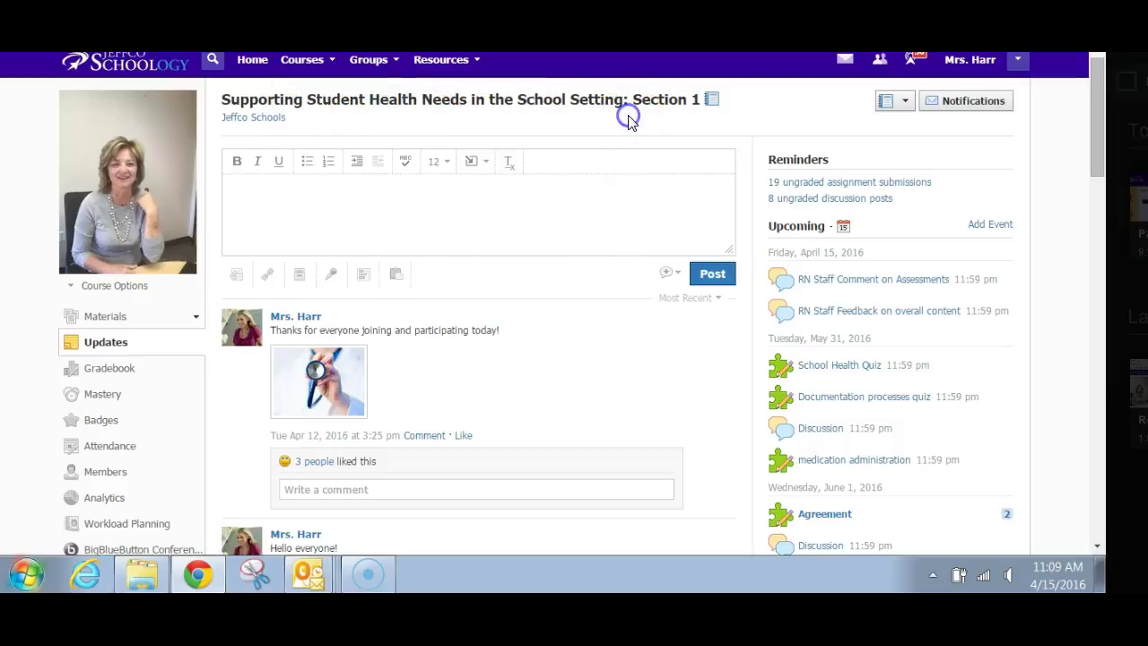
Step: Open the RN Schoology Group and view its Discussions page
click(377, 63)
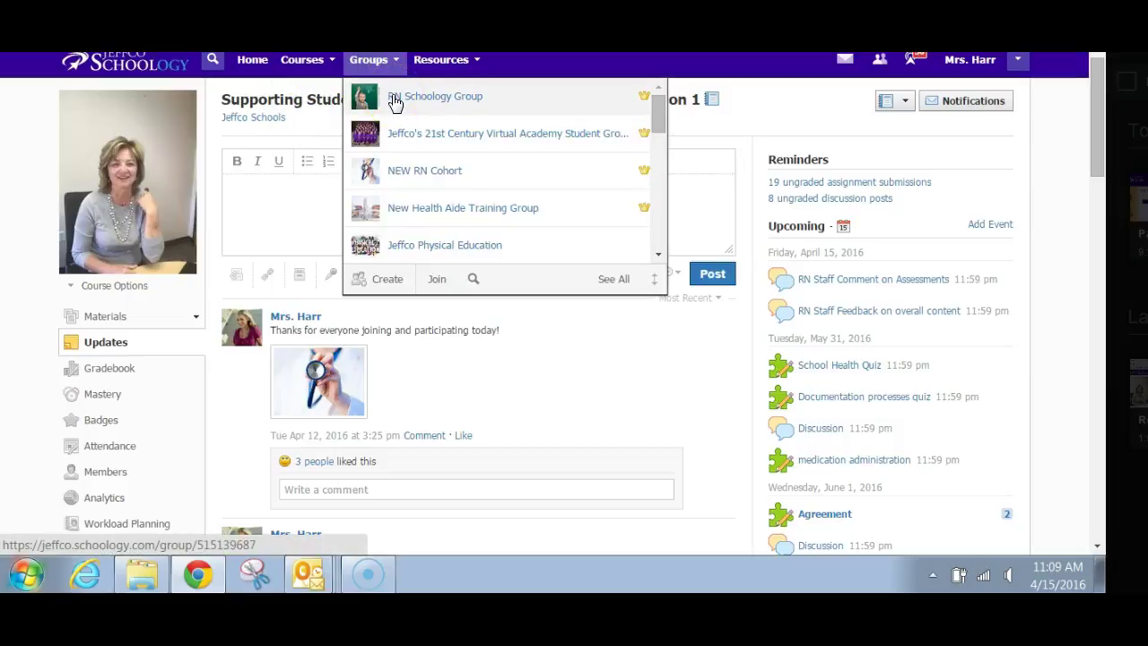
click(387, 286)
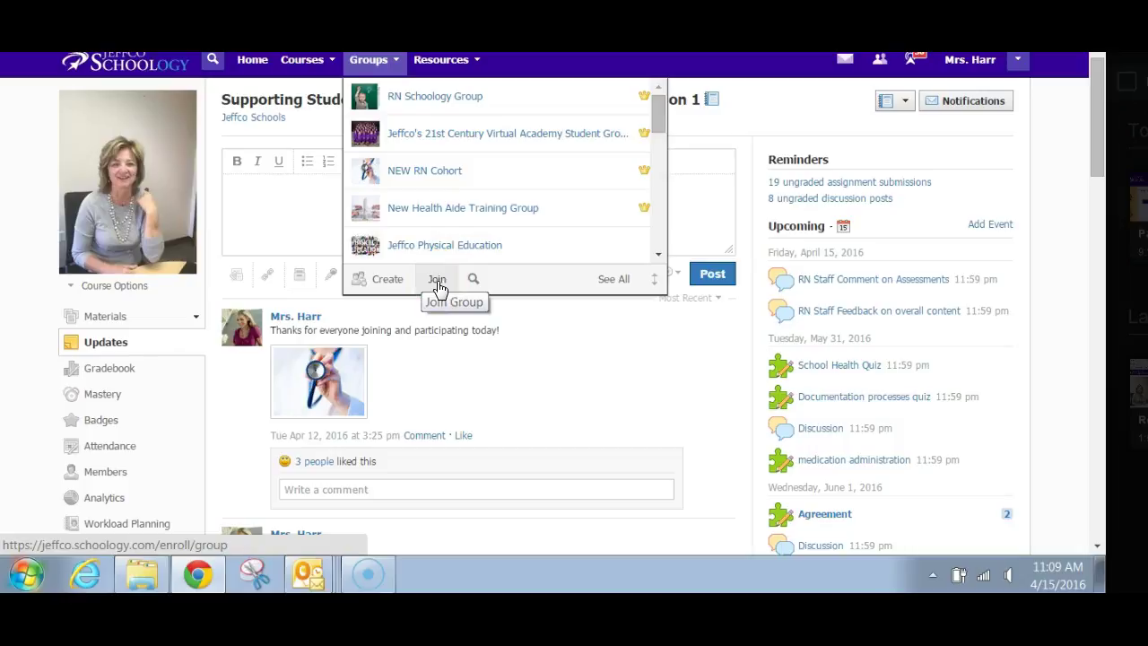
click(418, 97)
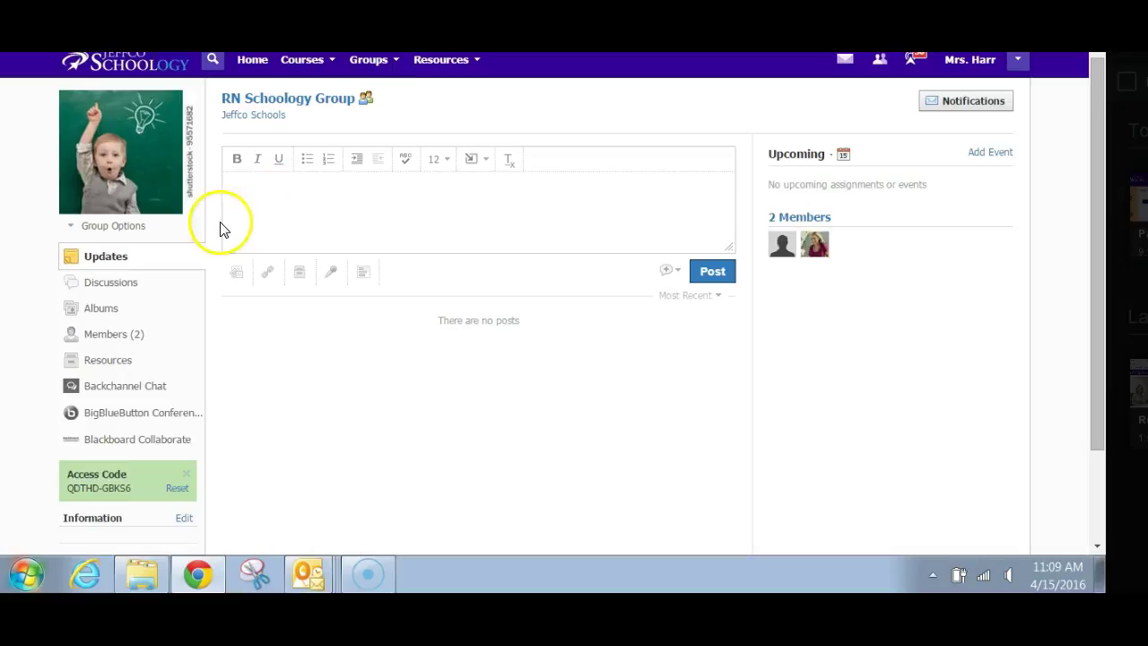
click(126, 285)
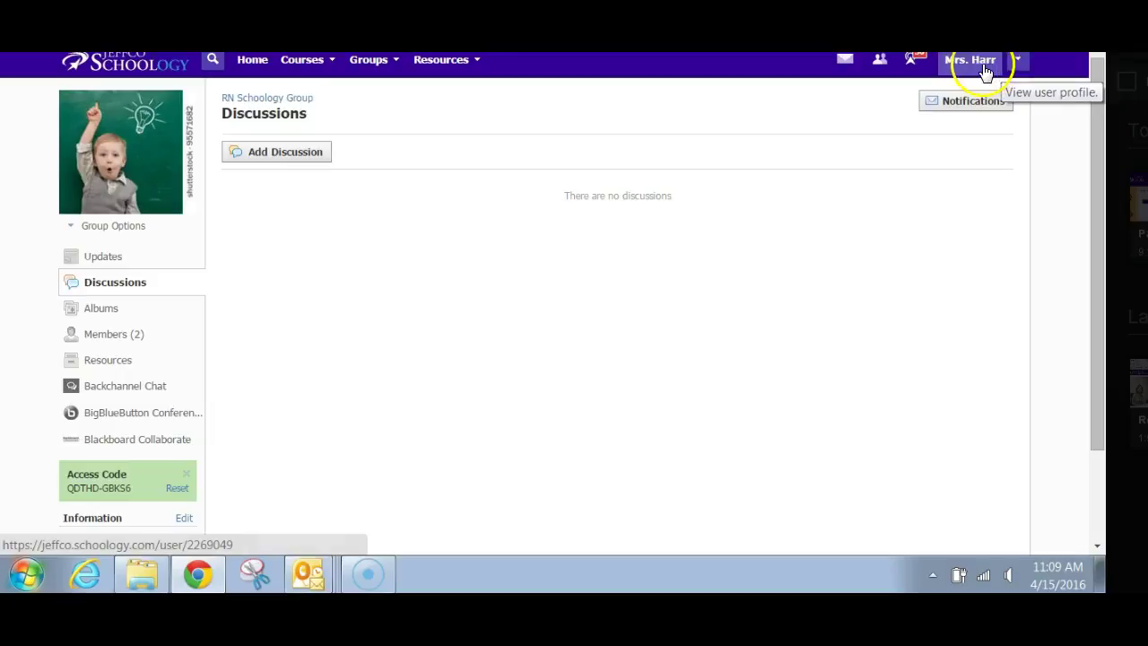
Step: Open the Account Settings and review the account info, including the primary and alternate email fields and the timezone
click(1017, 62)
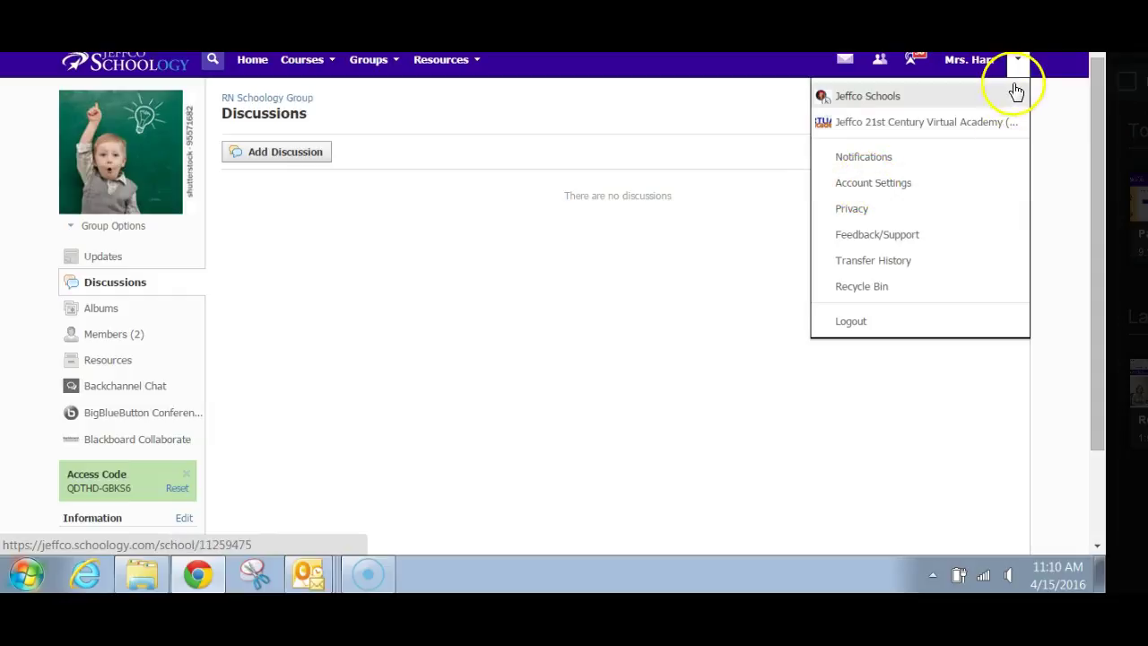
click(875, 197)
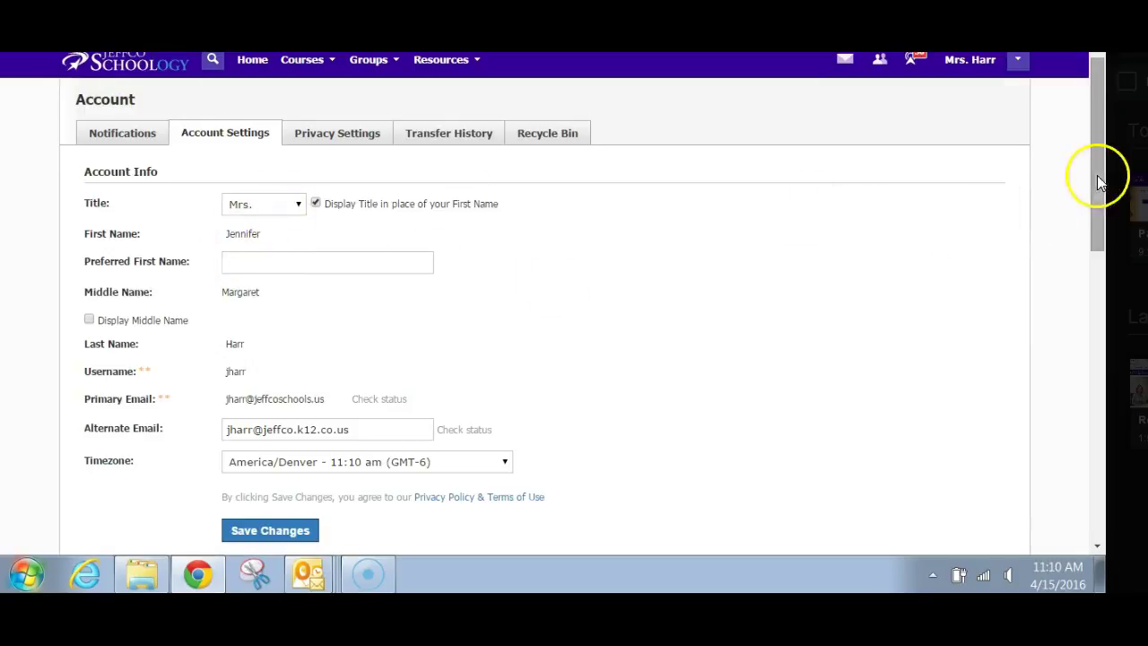
drag(1096, 174, 1102, 235)
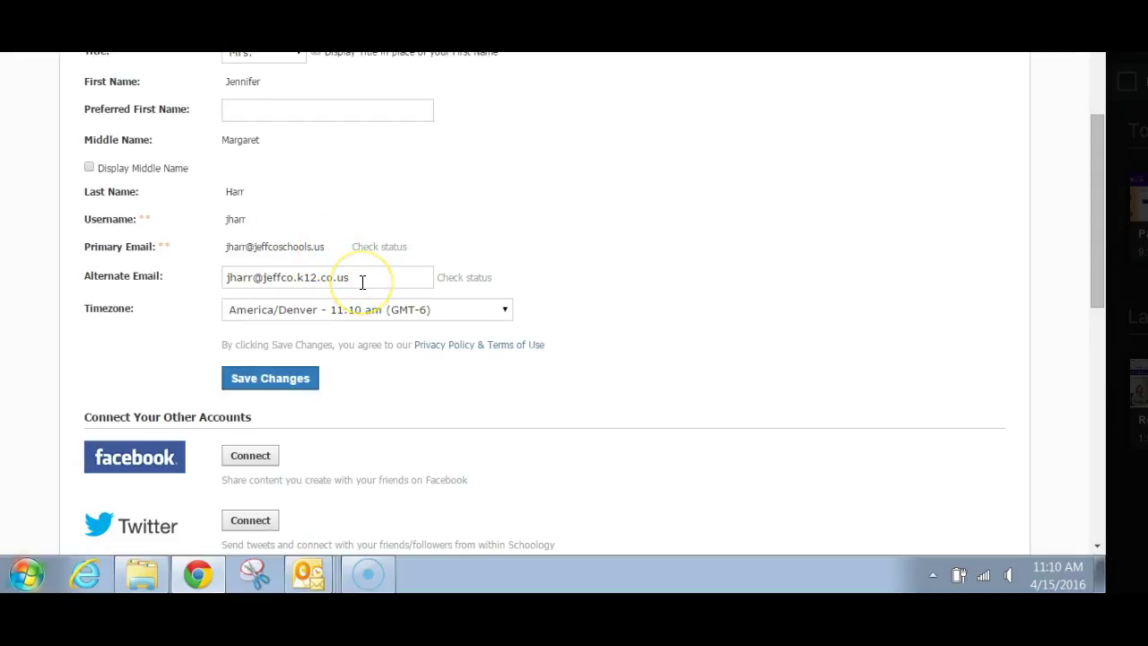
drag(1094, 208, 1137, 141)
click(1059, 463)
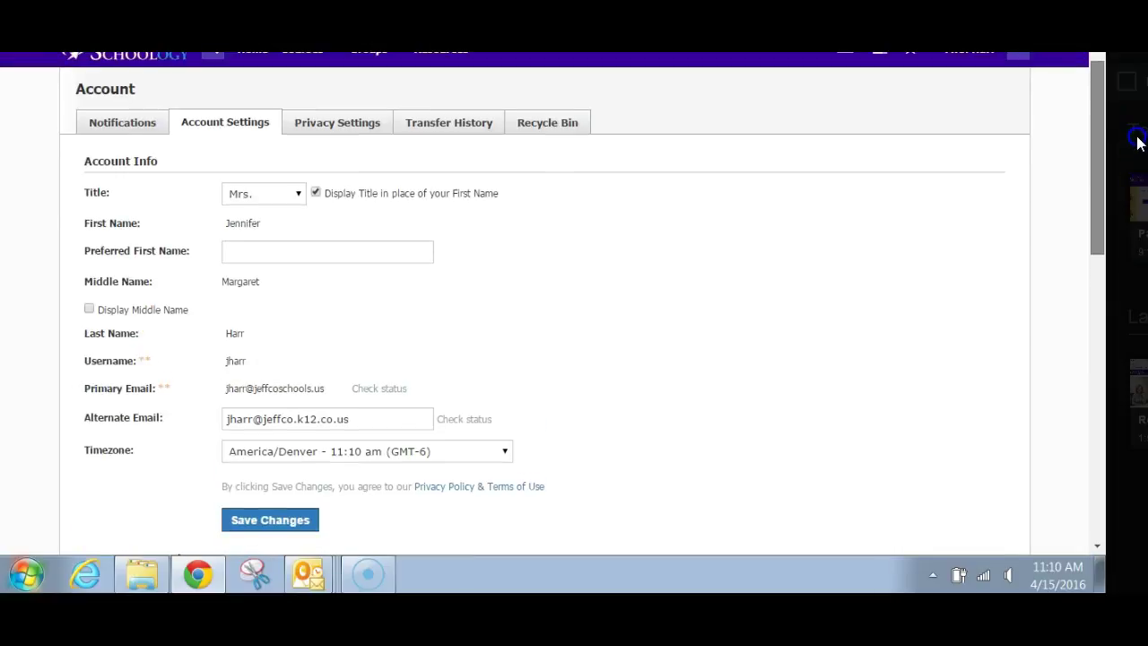
Step: Open the account's notification settings and examine the email and mobile options for Academic and Group activity
click(105, 130)
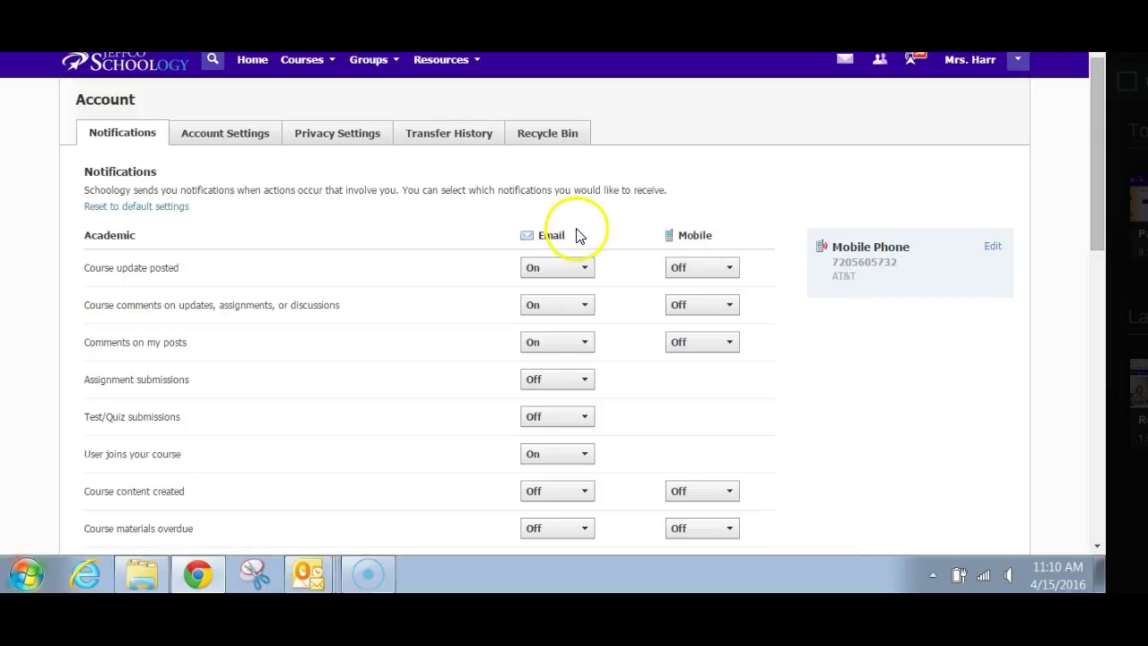
click(1102, 155)
drag(1102, 154, 1102, 179)
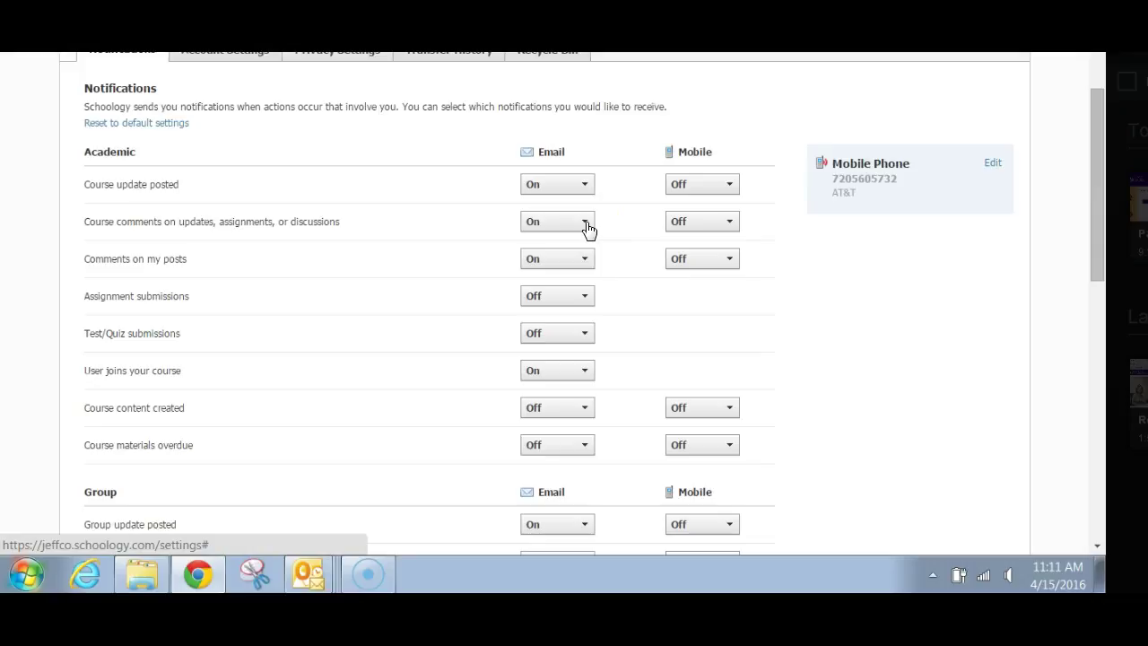
click(587, 262)
click(584, 296)
click(584, 335)
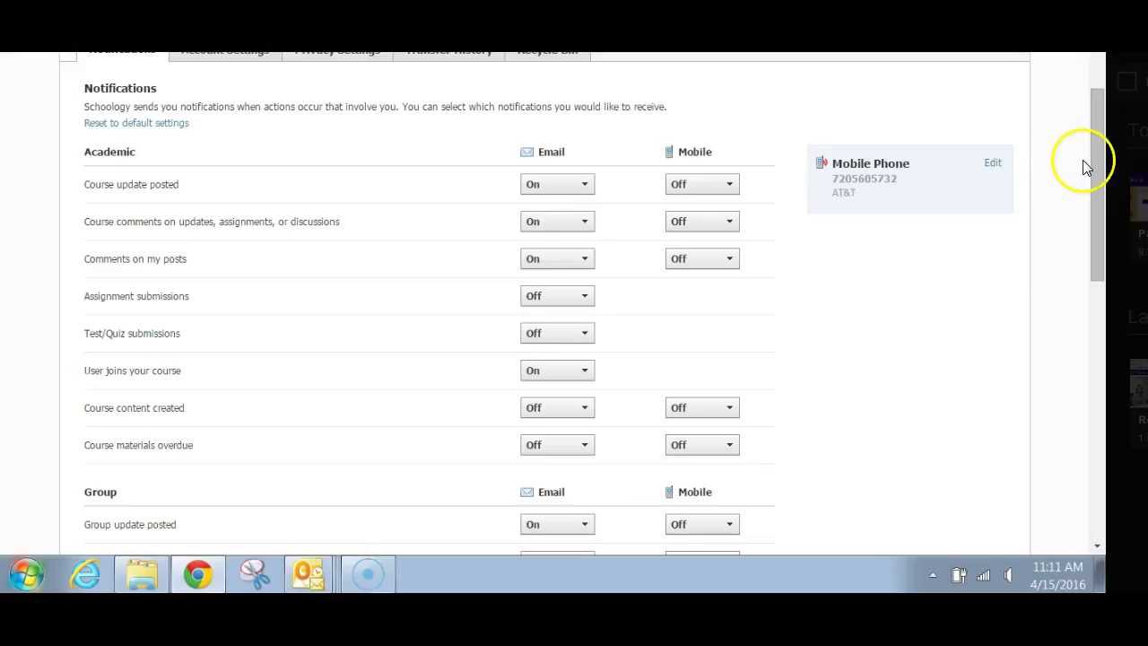
drag(1095, 135, 1103, 201)
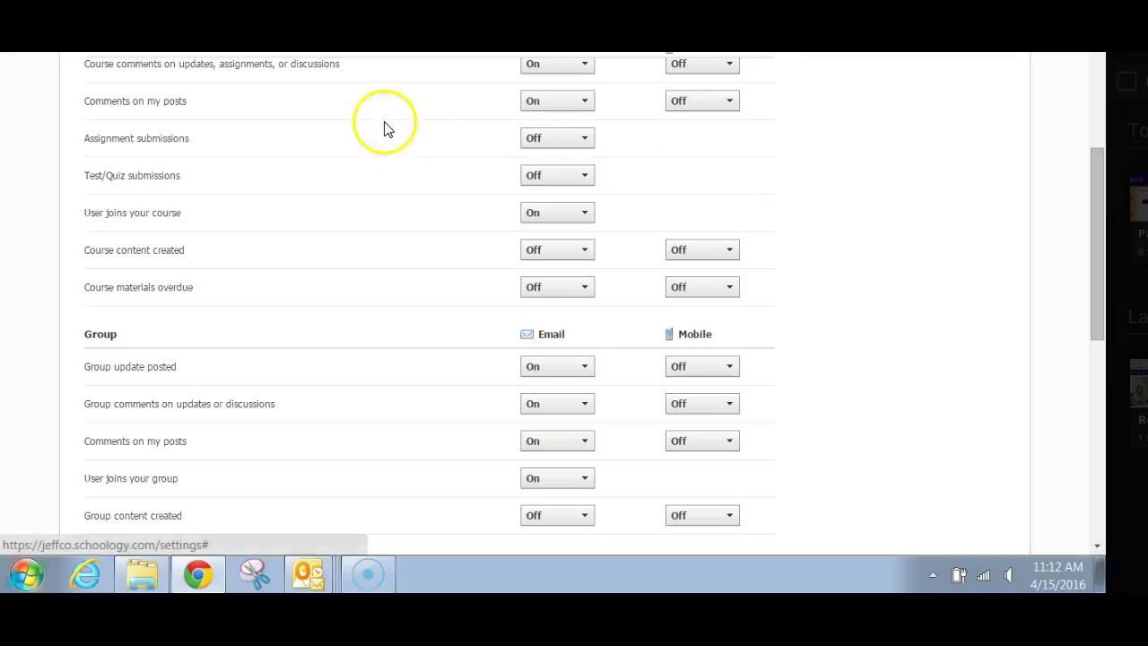
click(1098, 199)
drag(1098, 199, 1119, 266)
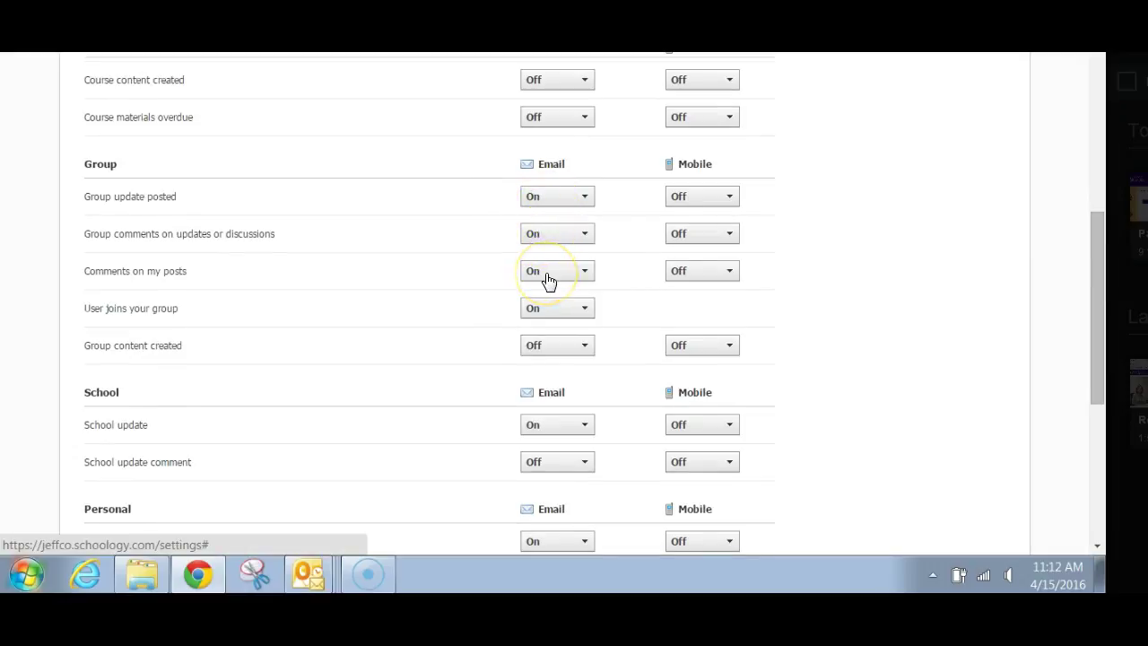
Step: Set the Group email notification for "User joins your group" to Off
click(583, 312)
click(581, 312)
click(556, 352)
click(584, 312)
click(566, 331)
click(585, 312)
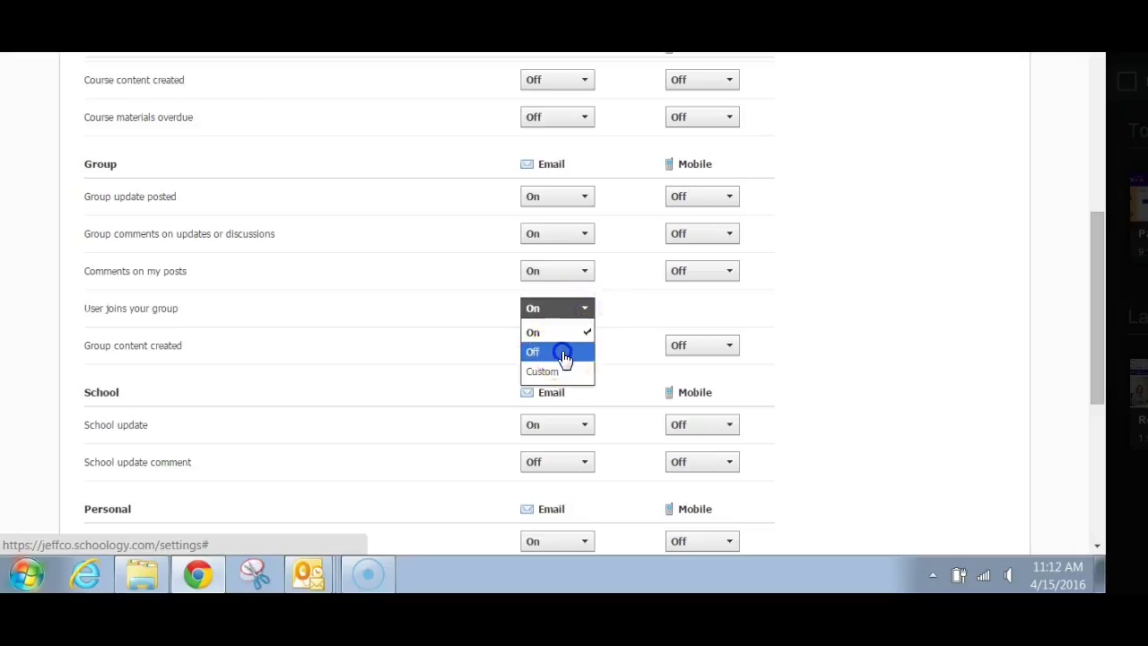
click(562, 352)
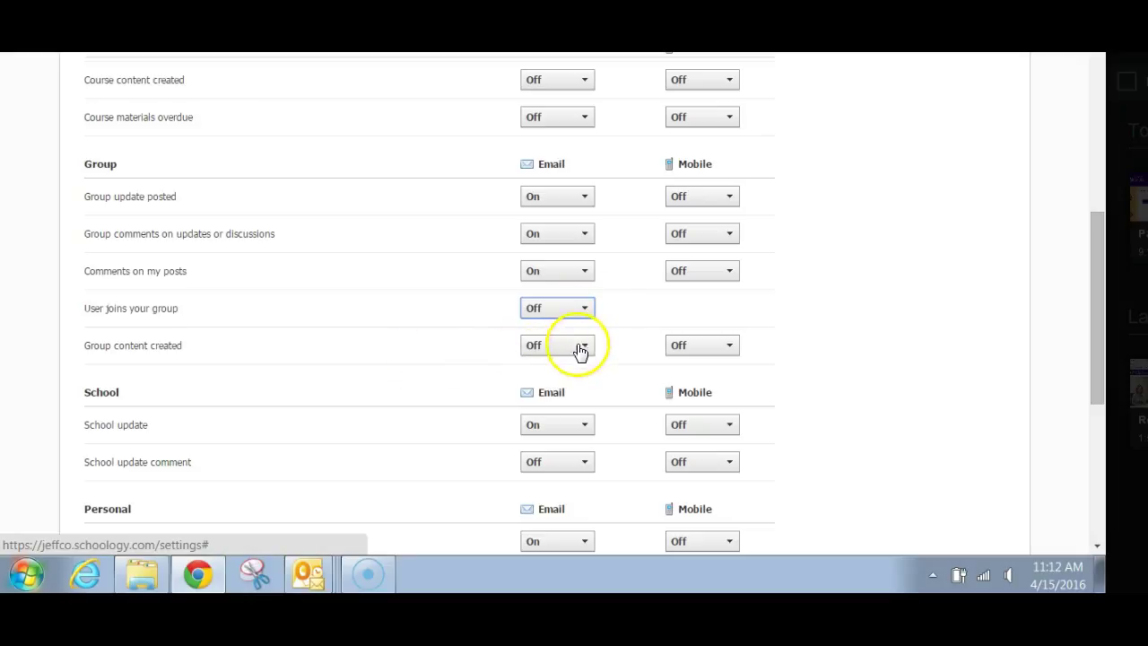
Step: Try the On option for the "Group content created" email notification and set it back to Off
click(582, 350)
click(565, 370)
click(579, 351)
click(550, 394)
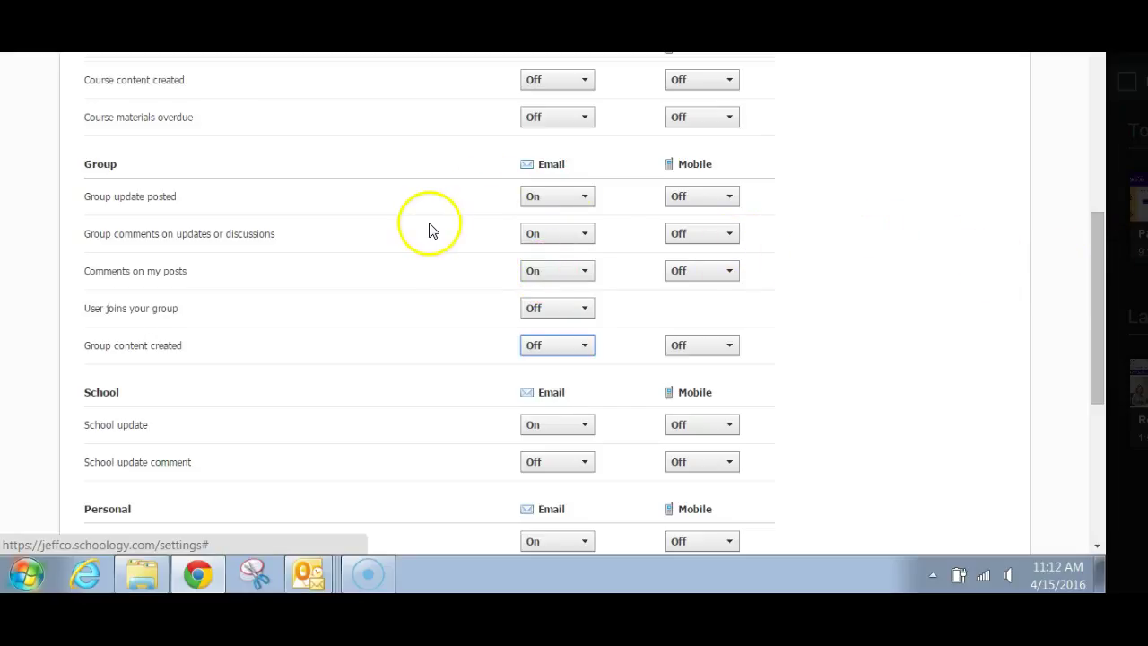
Step: Set the email notification for "Another user replies to a blog comment you posted" to Off and save the notification settings
drag(1105, 285, 1128, 401)
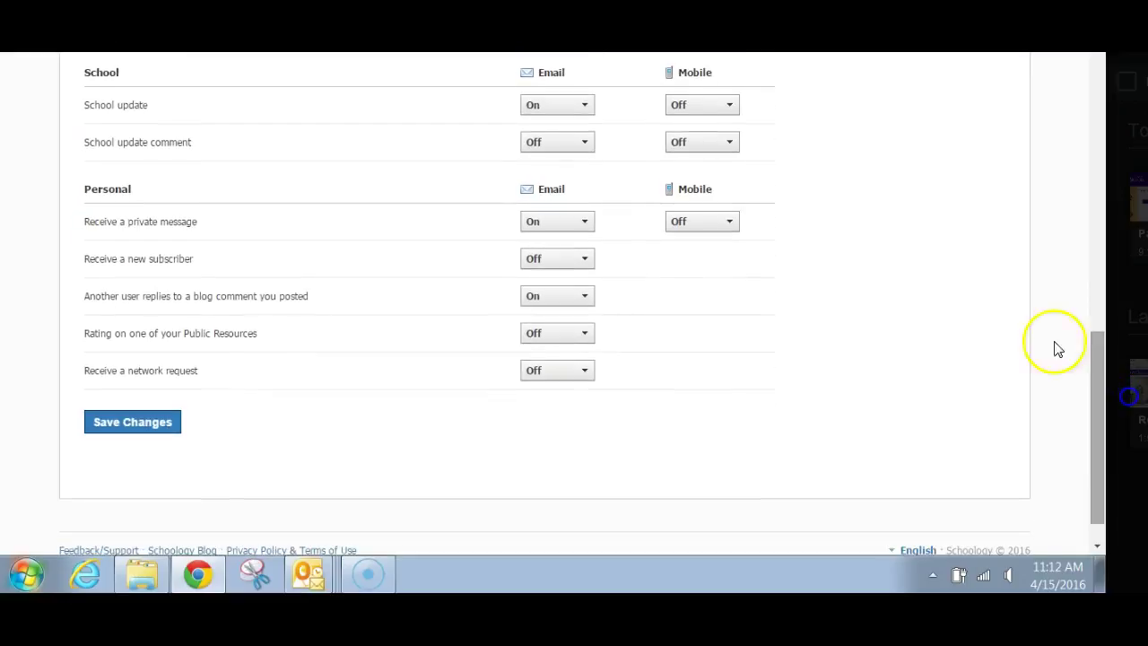
click(584, 116)
click(550, 132)
click(583, 303)
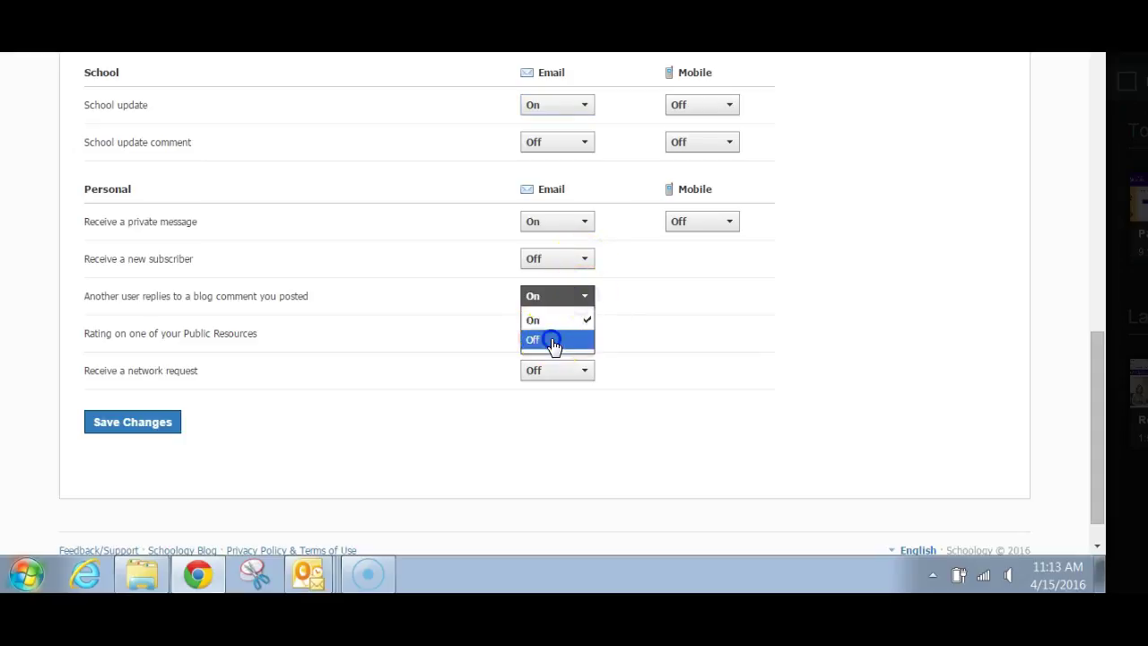
click(551, 339)
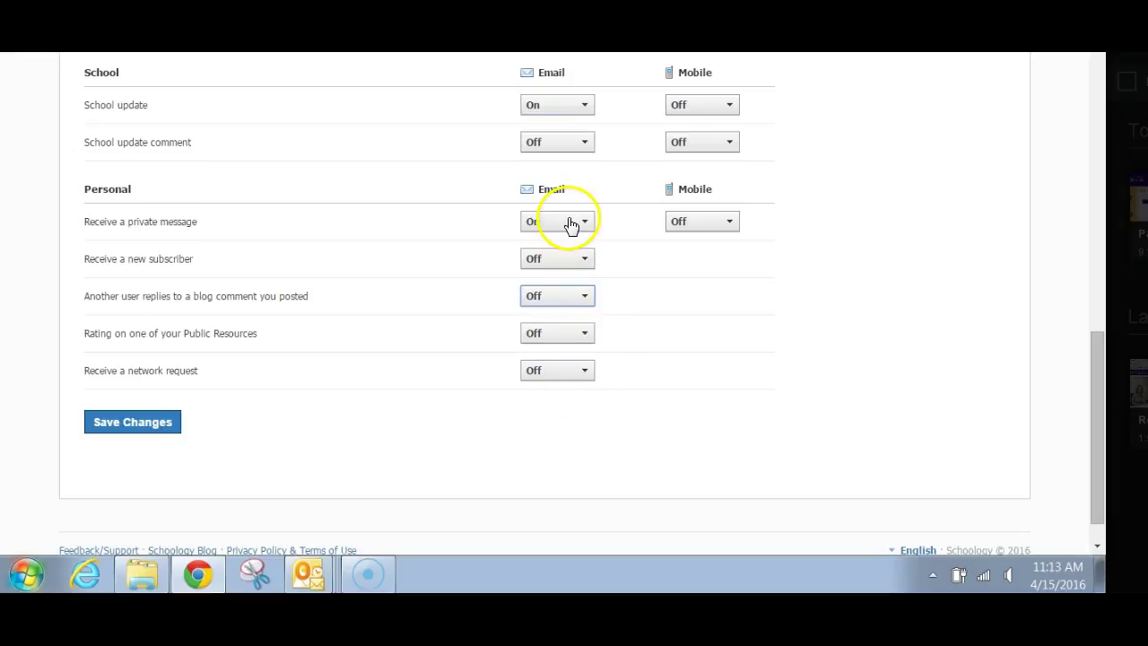
click(100, 427)
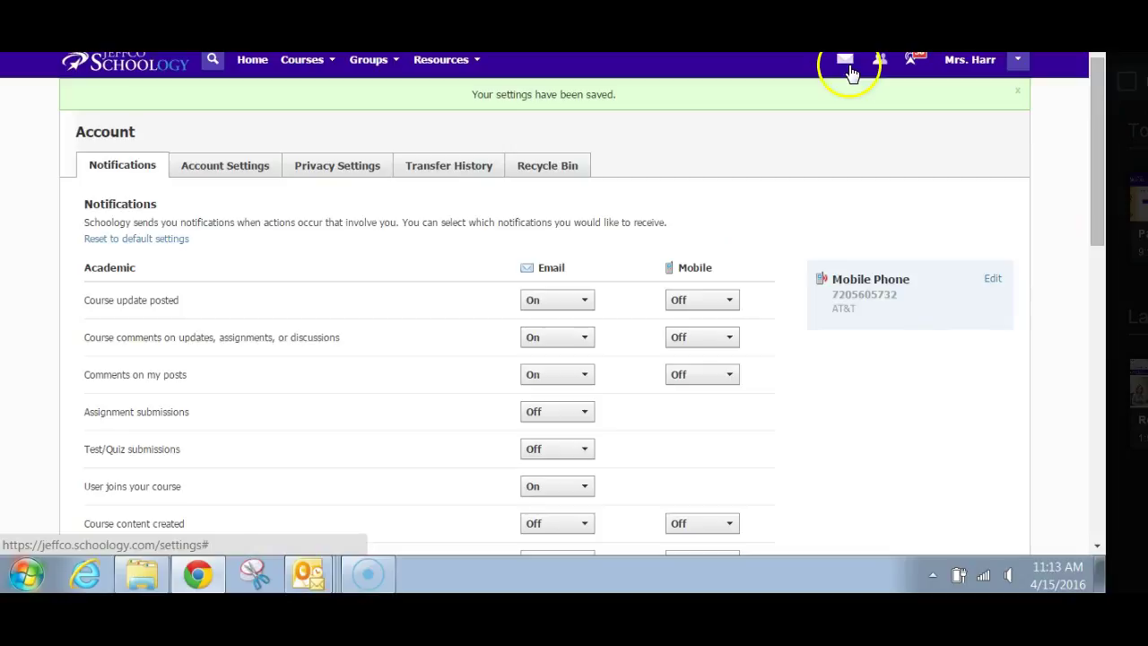
Step: Open the account's own profile page and view the options for editing the profile picture
click(971, 66)
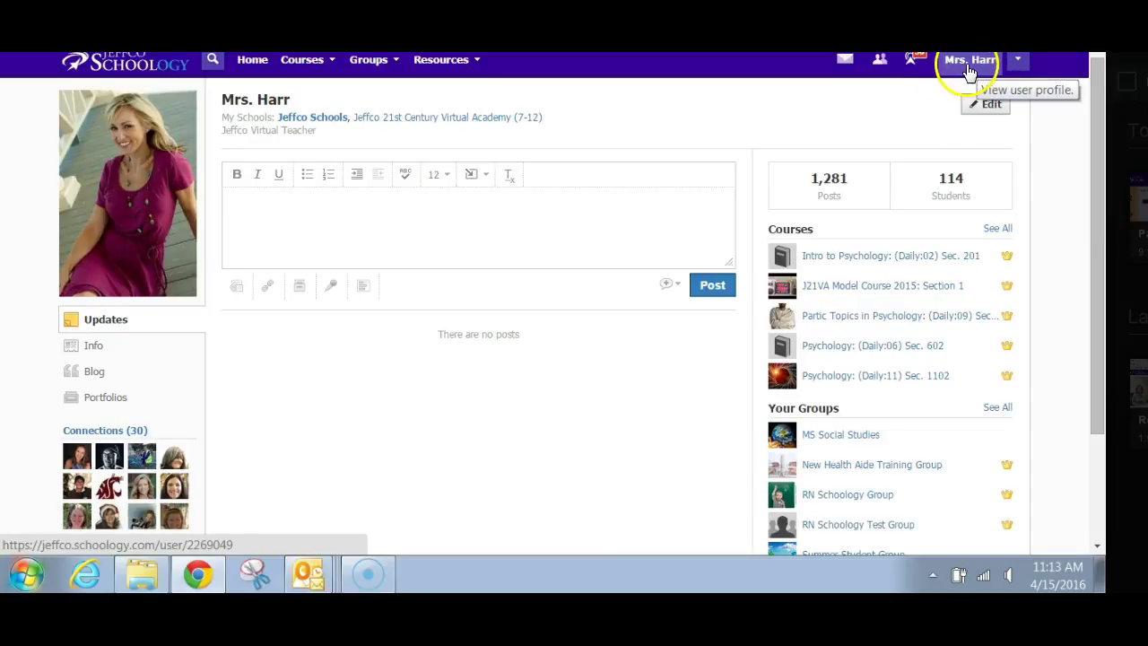
mouse_move(134, 157)
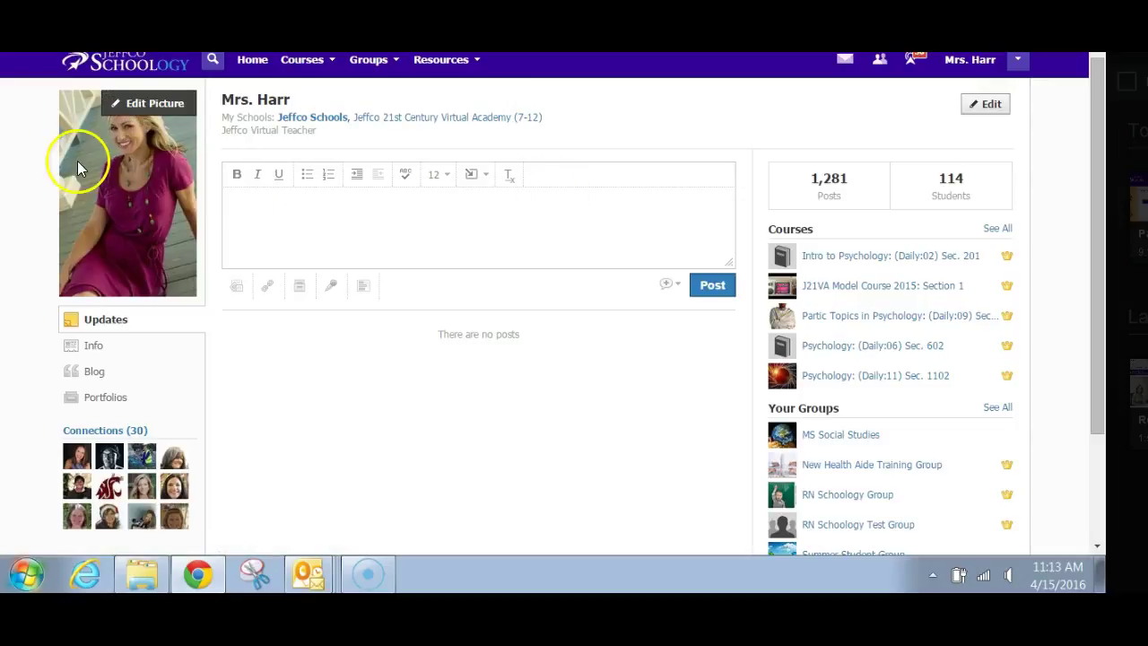
click(144, 104)
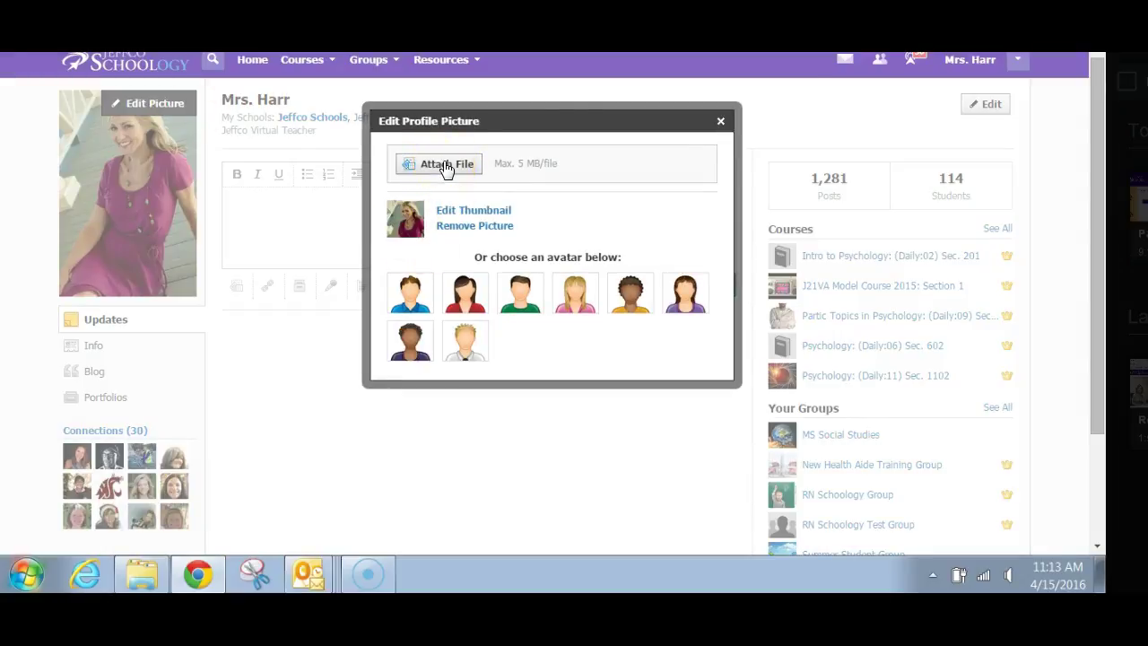
click(720, 120)
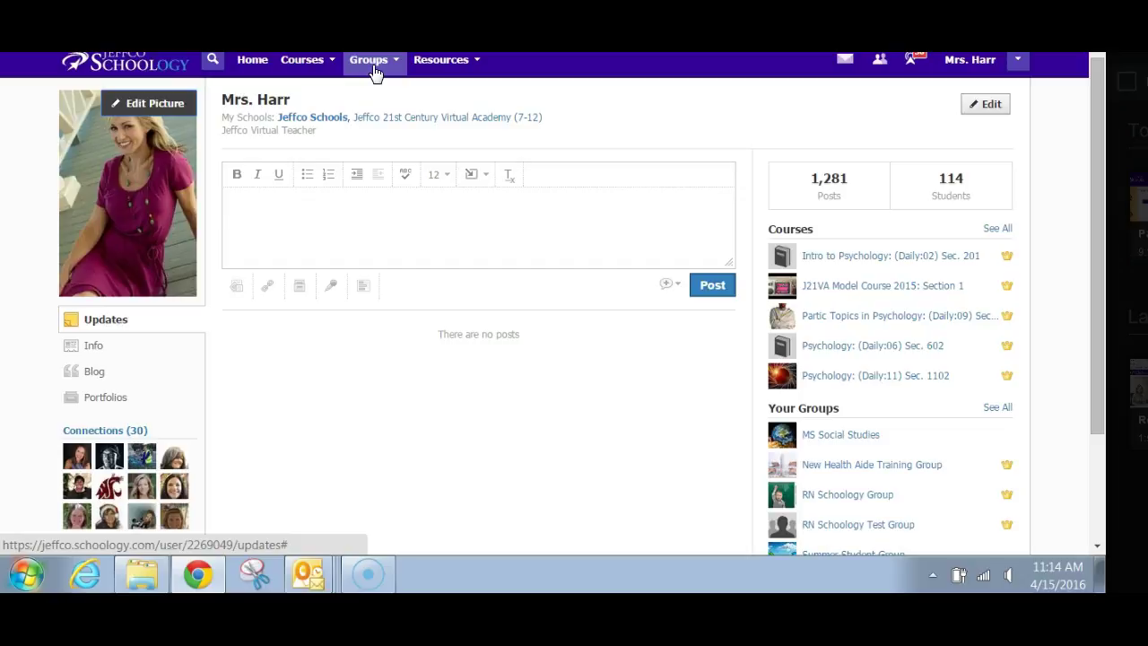
click(110, 107)
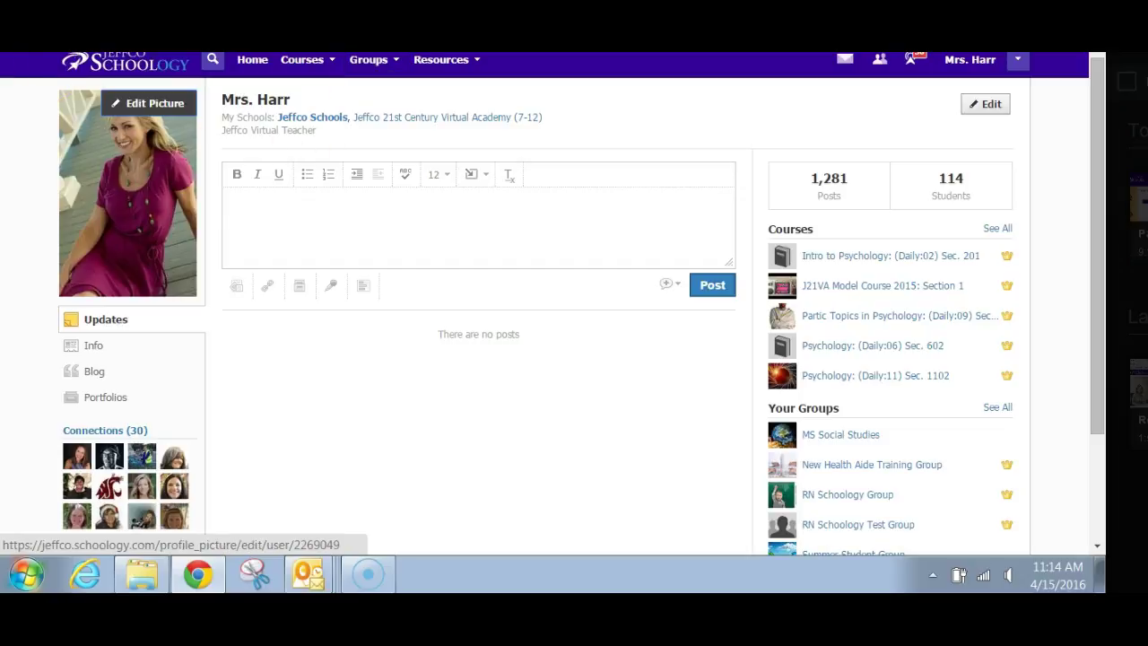